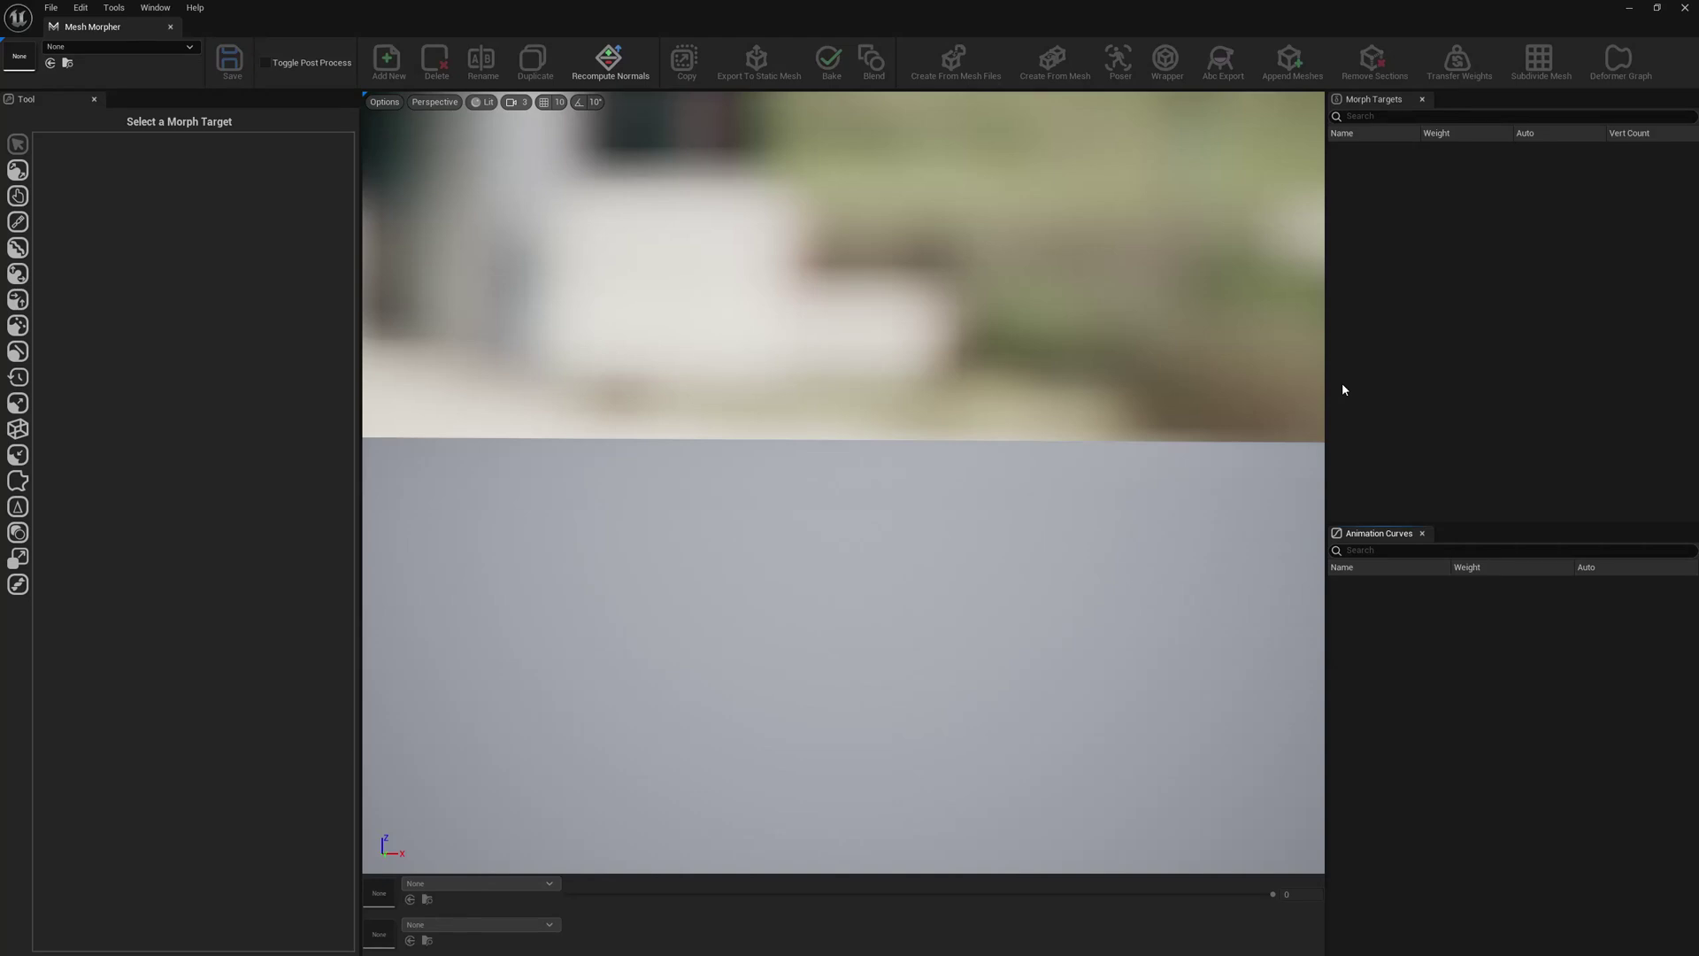
# Load the m_tal_nrw_body mesh from the Mesh list
pyautogui.click(141, 50)
pyautogui.scroll(-1, 150, 178)
pyautogui.write('ett')
pyautogui.click(138, 227)
pyautogui.moveTo(840, 409); pyautogui.dragTo(1077, 190)
# In the Poser, set the root bone's Scale X to 3.0
pyautogui.click(1119, 62)
pyautogui.click(28, 739)
pyautogui.click(166, 350)
pyautogui.press('Return')
pyautogui.scroll(-3, 865, 489)
pyautogui.press('f')
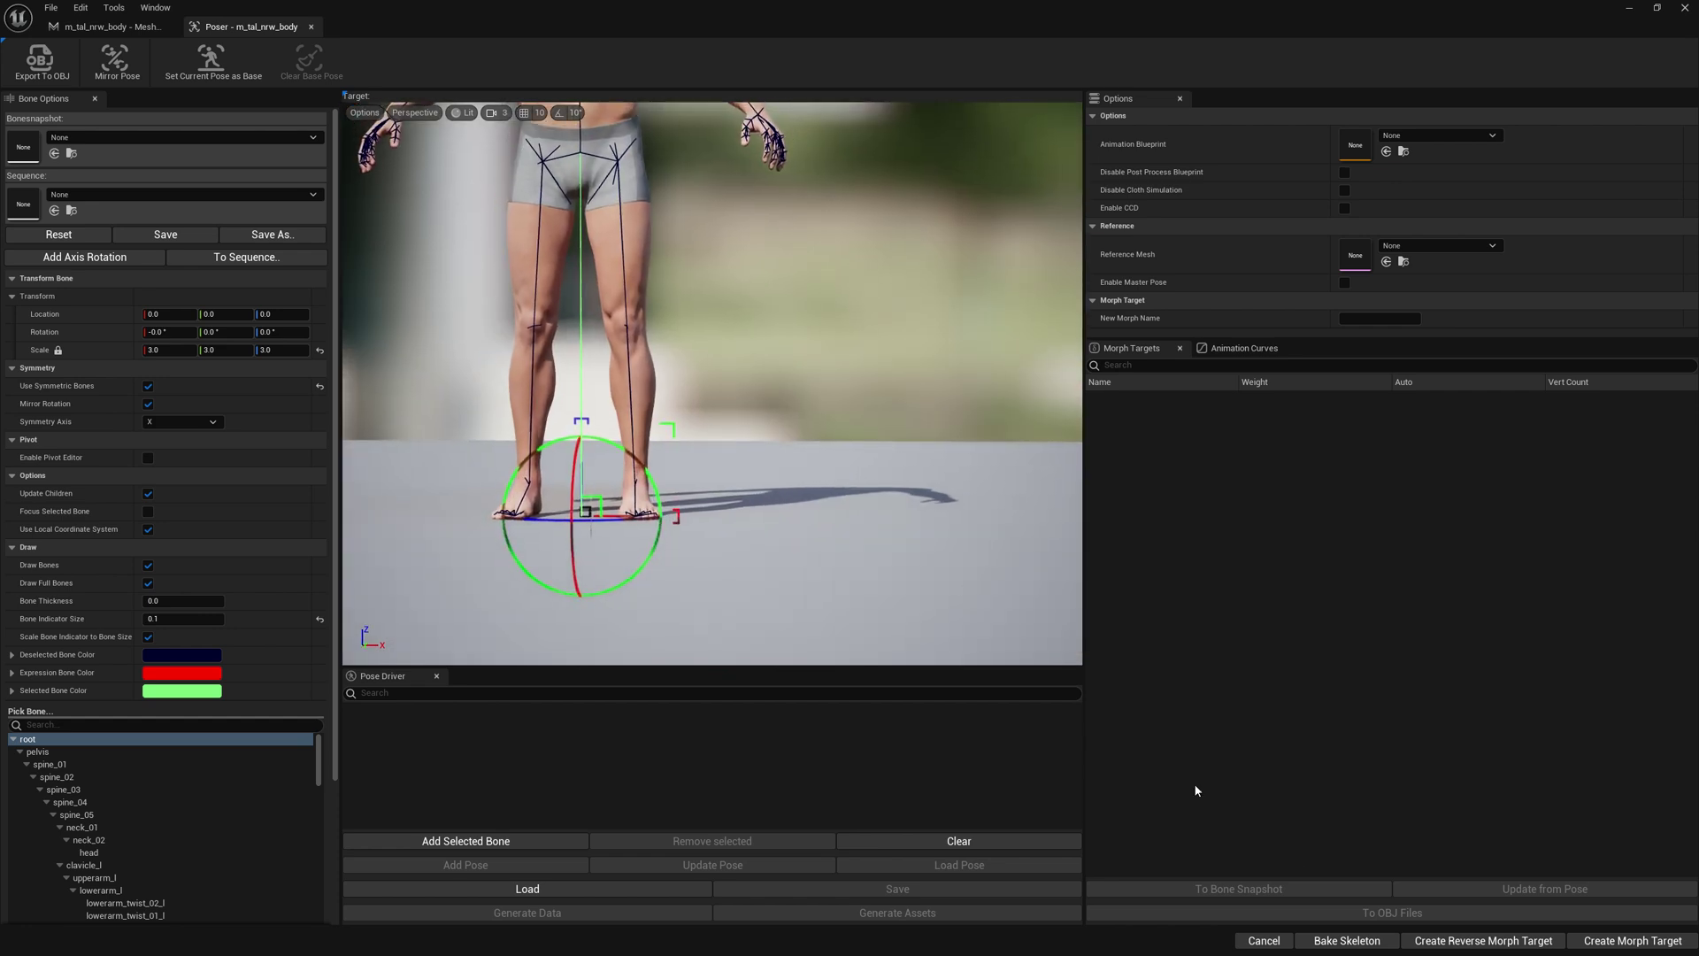
# Bake the pose into the skeleton with Remove Scaling unticked, then close the Poser
pyautogui.click(1347, 941)
pyautogui.click(1036, 426)
pyautogui.click(1014, 470)
pyautogui.click(1628, 8)
# Run Duplicate and Retarget on MF_Idle in Characters > Mannequins > Animations > Quinn
pyautogui.click(44, 945)
pyautogui.click(69, 732)
pyautogui.doubleClick(334, 701)
pyautogui.click(87, 762)
pyautogui.doubleClick(364, 715)
pyautogui.doubleClick(409, 704)
pyautogui.click(415, 710)
pyautogui.rightClick(415, 710)
pyautogui.click(503, 323)
# Set the Target Skeletal Mesh to m_tal_nrw_body and select MF_Idle in the animation list
pyautogui.click(1164, 340)
pyautogui.write('et')
pyautogui.scroll(-3, 1212, 531)
pyautogui.click(1212, 480)
pyautogui.click(1043, 451)
pyautogui.write('md')
pyautogui.click(1017, 492)
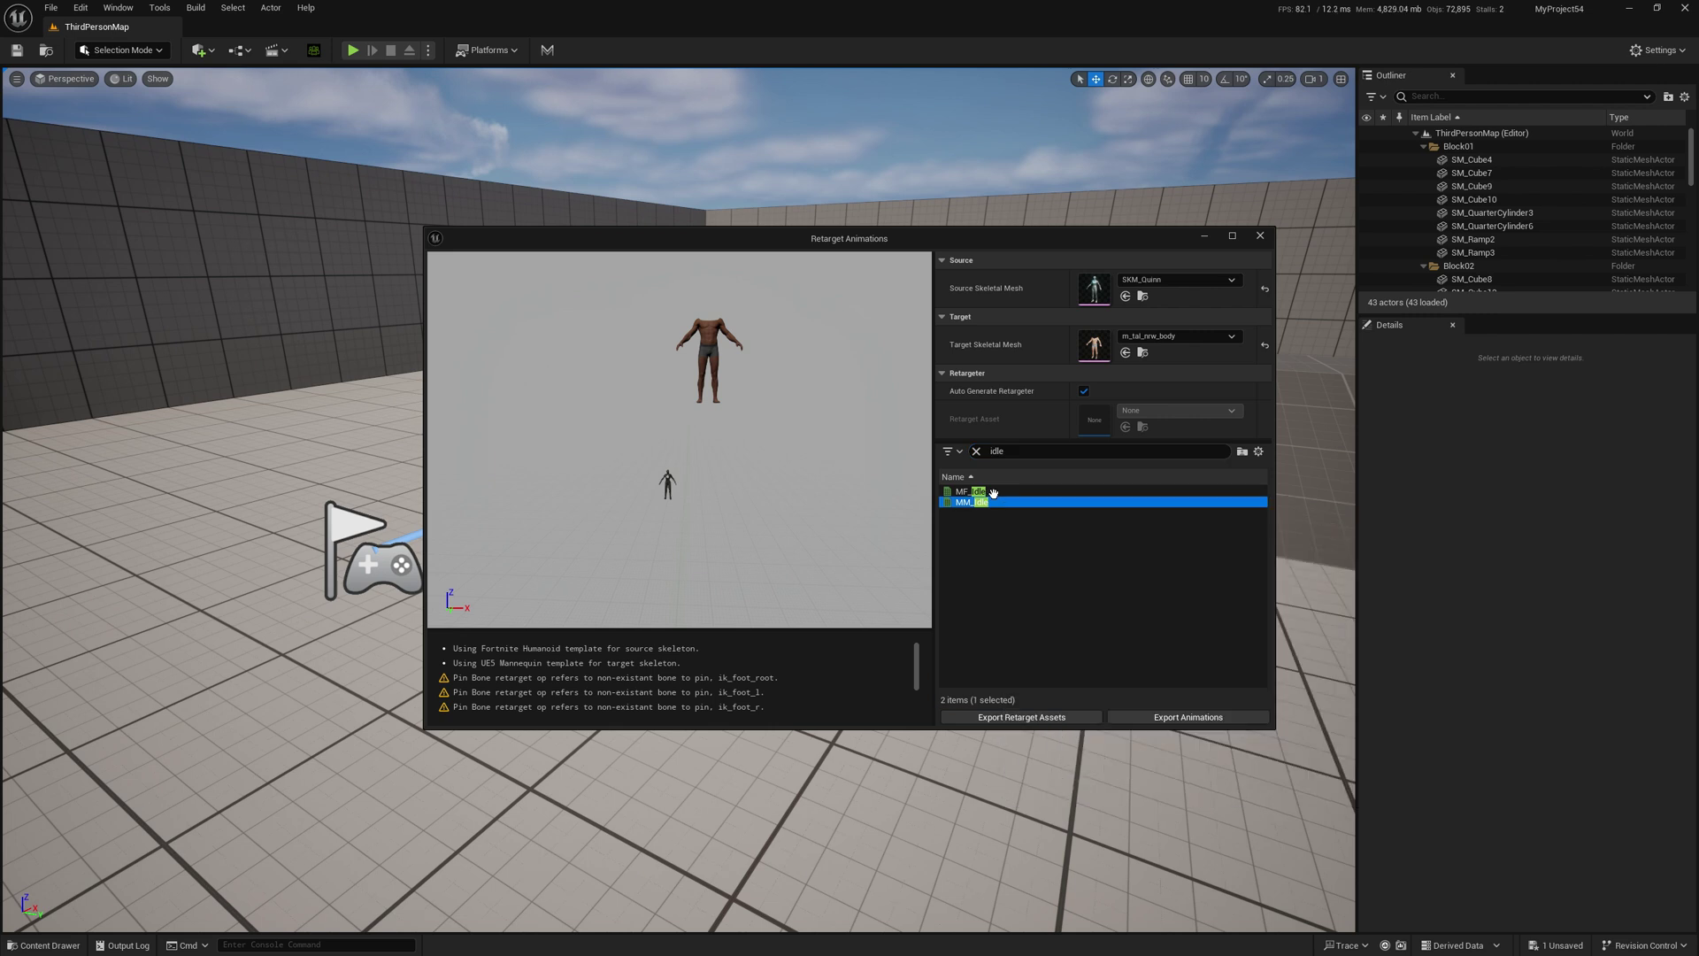
# Export the retargeted MF_Idle animation and open the exported asset
pyautogui.click(1189, 717)
pyautogui.click(906, 696)
pyautogui.click(962, 550)
pyautogui.scroll(-1, 954, 528)
pyautogui.doubleClick(794, 604)
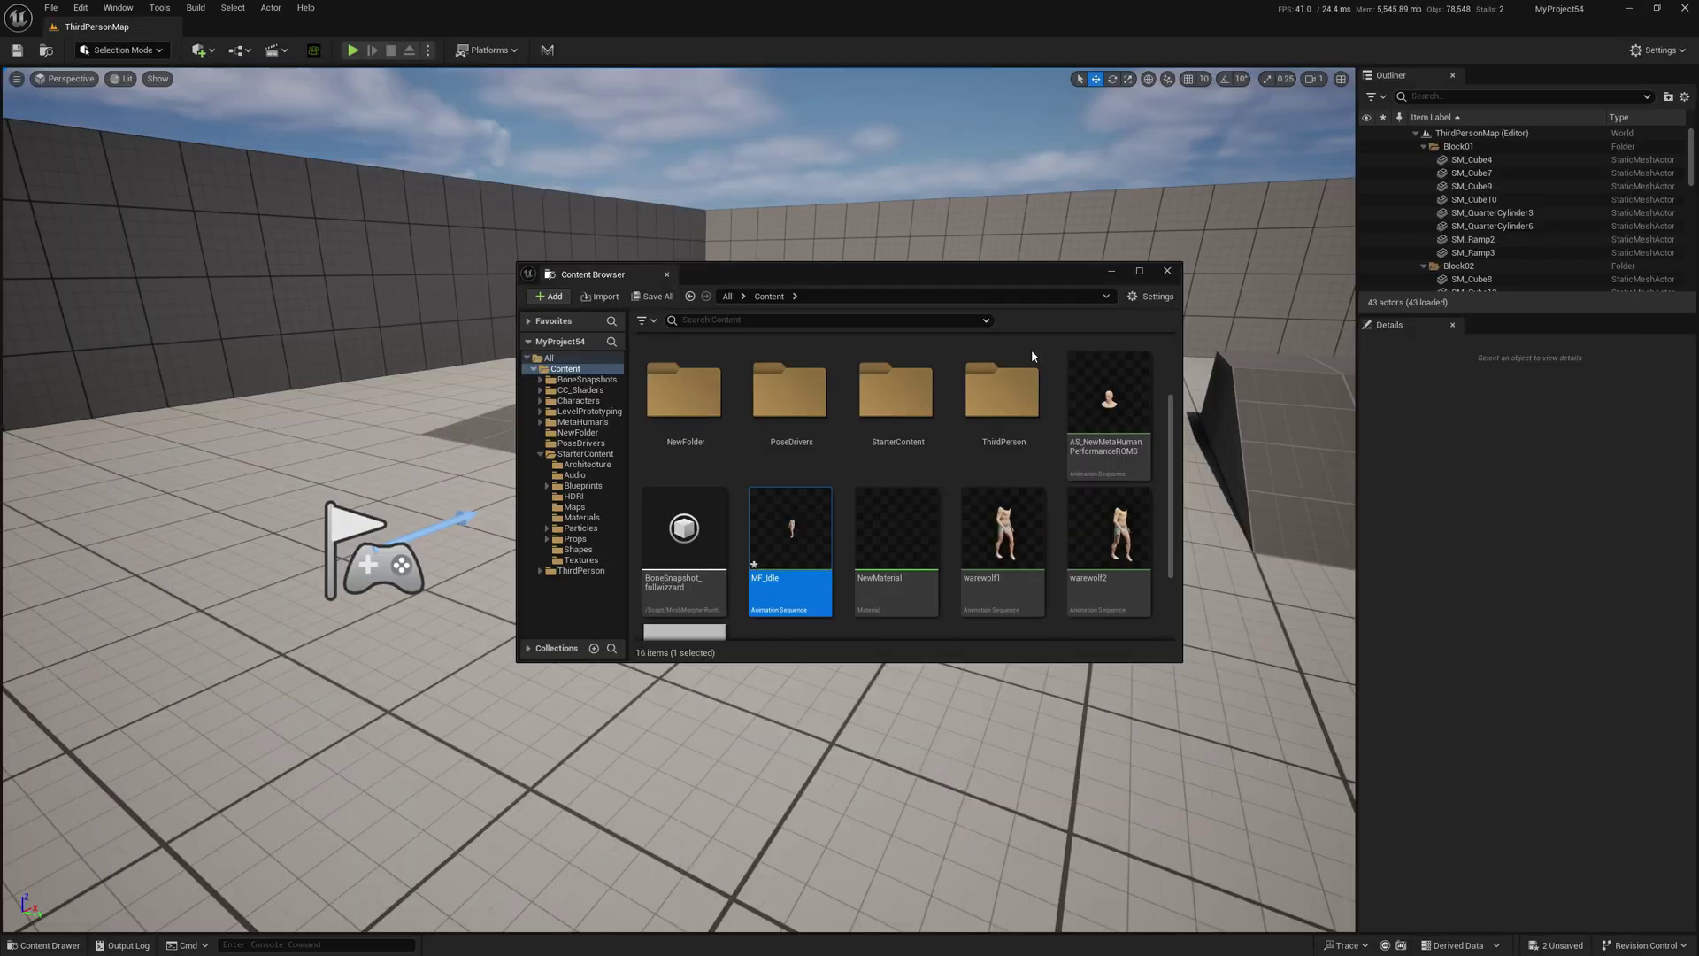
# Create a Cinematics > Level Sequence asset keeping the name NewLevelSequence
pyautogui.click(1139, 271)
pyautogui.rightClick(524, 224)
pyautogui.moveTo(580, 566)
pyautogui.moveTo(637, 540)
pyautogui.click(759, 580)
pyautogui.press('Return')
# Place BP_Ettore_Tal_NW from the MetaHumans > Ettore_Tal_NW folder into the level
pyautogui.click(1628, 8)
pyautogui.click(49, 944)
pyautogui.click(73, 859)
pyautogui.doubleClick(407, 708)
pyautogui.click(947, 699)
pyautogui.moveTo(563, 428); pyautogui.dragTo(563, 428)
pyautogui.press('f')
# Add BP_Ettore_Tal_NW to the sequence and delete its MetaHuman_ControlRig track
pyautogui.click(42, 688)
pyautogui.moveTo(88, 719)
pyautogui.click(277, 728)
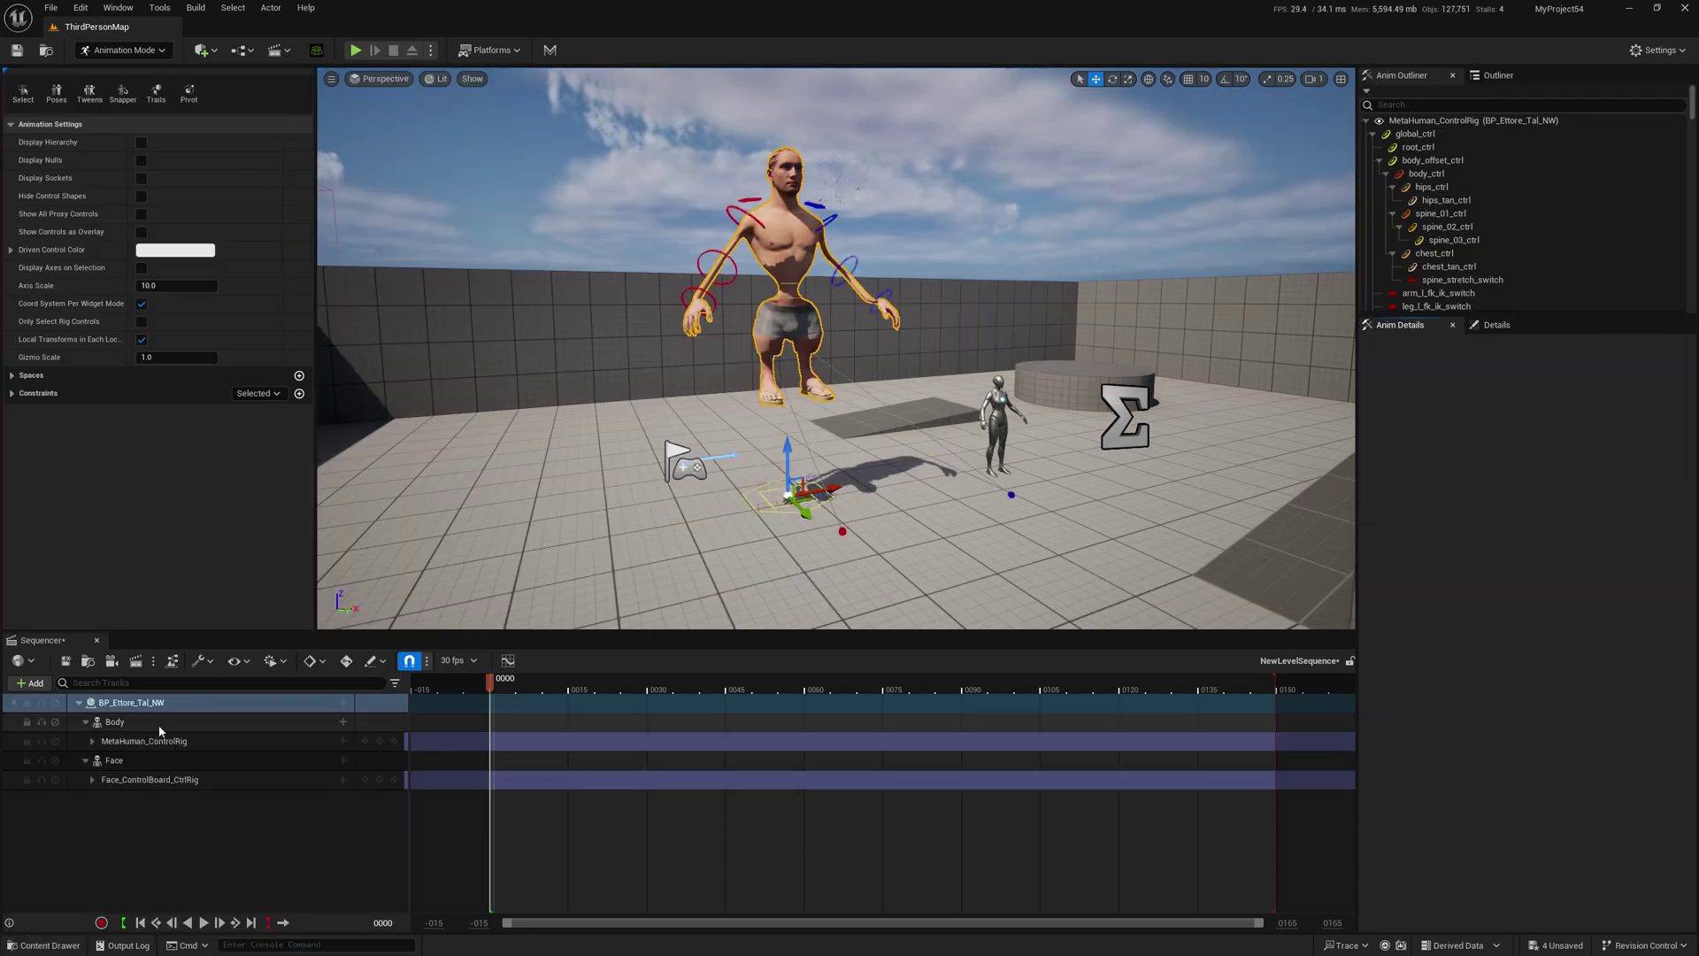
pyautogui.click(133, 743)
pyautogui.press('Delete')
# Add an MF_Idle animation track to the Body
pyautogui.click(343, 721)
pyautogui.moveTo(428, 86)
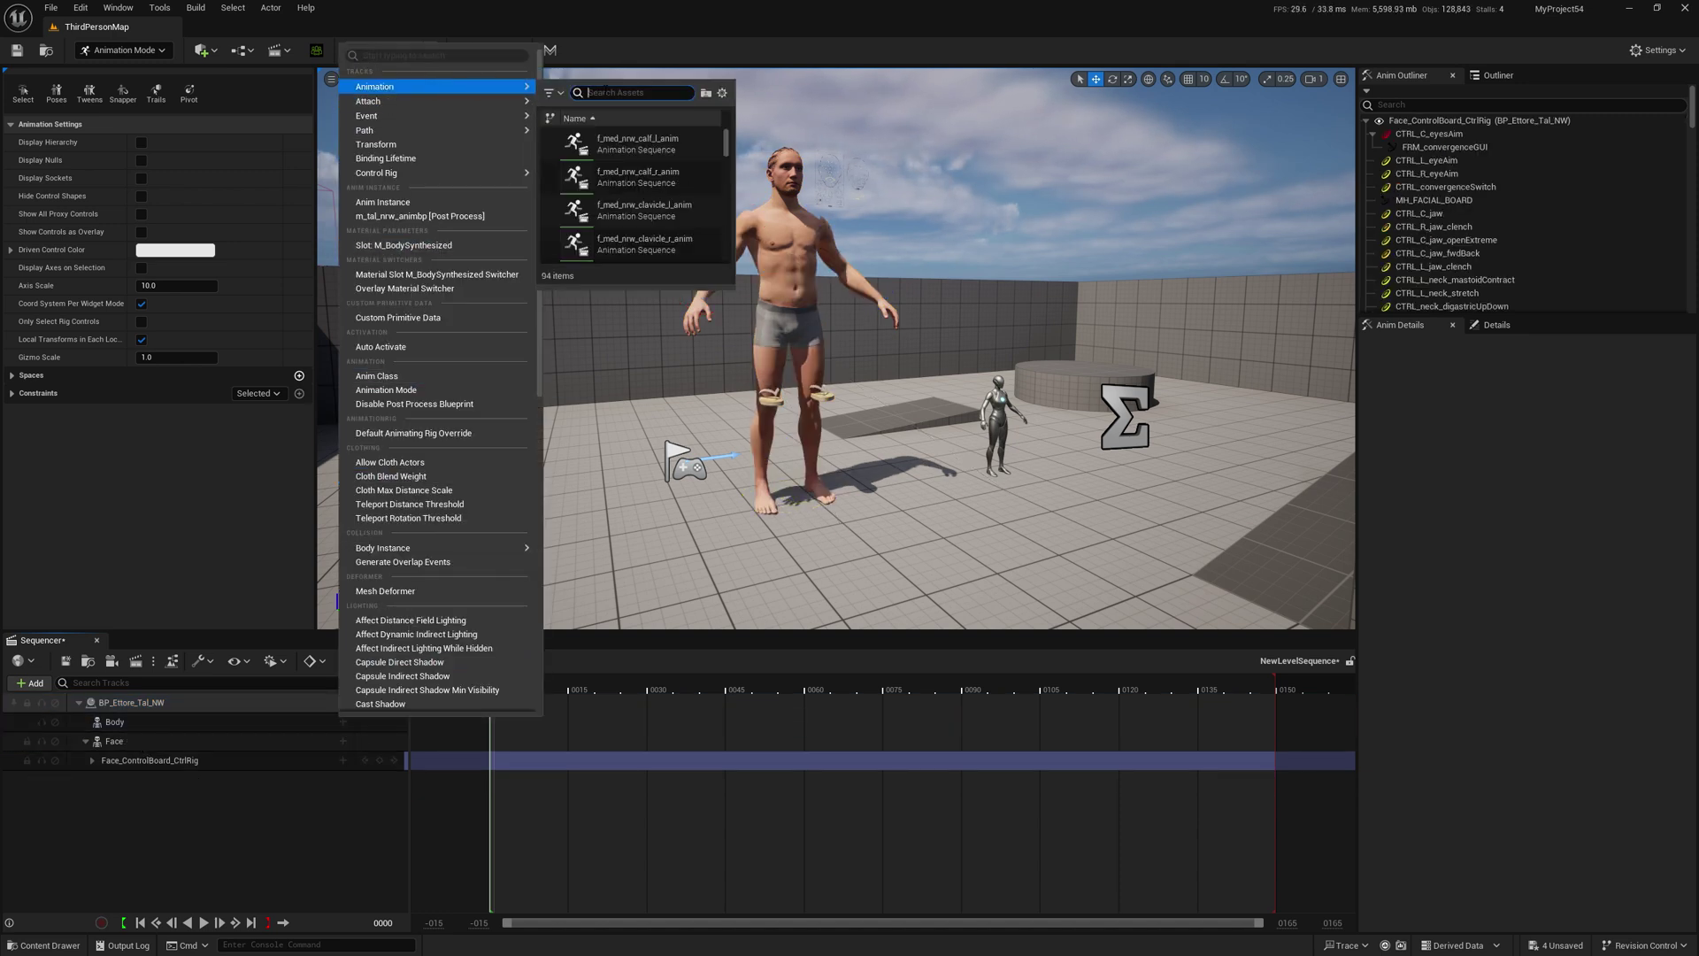
pyautogui.write('mf')
pyautogui.click(624, 143)
pyautogui.moveTo(824, 398); pyautogui.dragTo(698, 339, button='middle')
pyautogui.moveTo(809, 359); pyautogui.dragTo(761, 326)
# Play the level sequence, then search the Mesh Morpher's mesh list for 'ett'
pyautogui.click(205, 922)
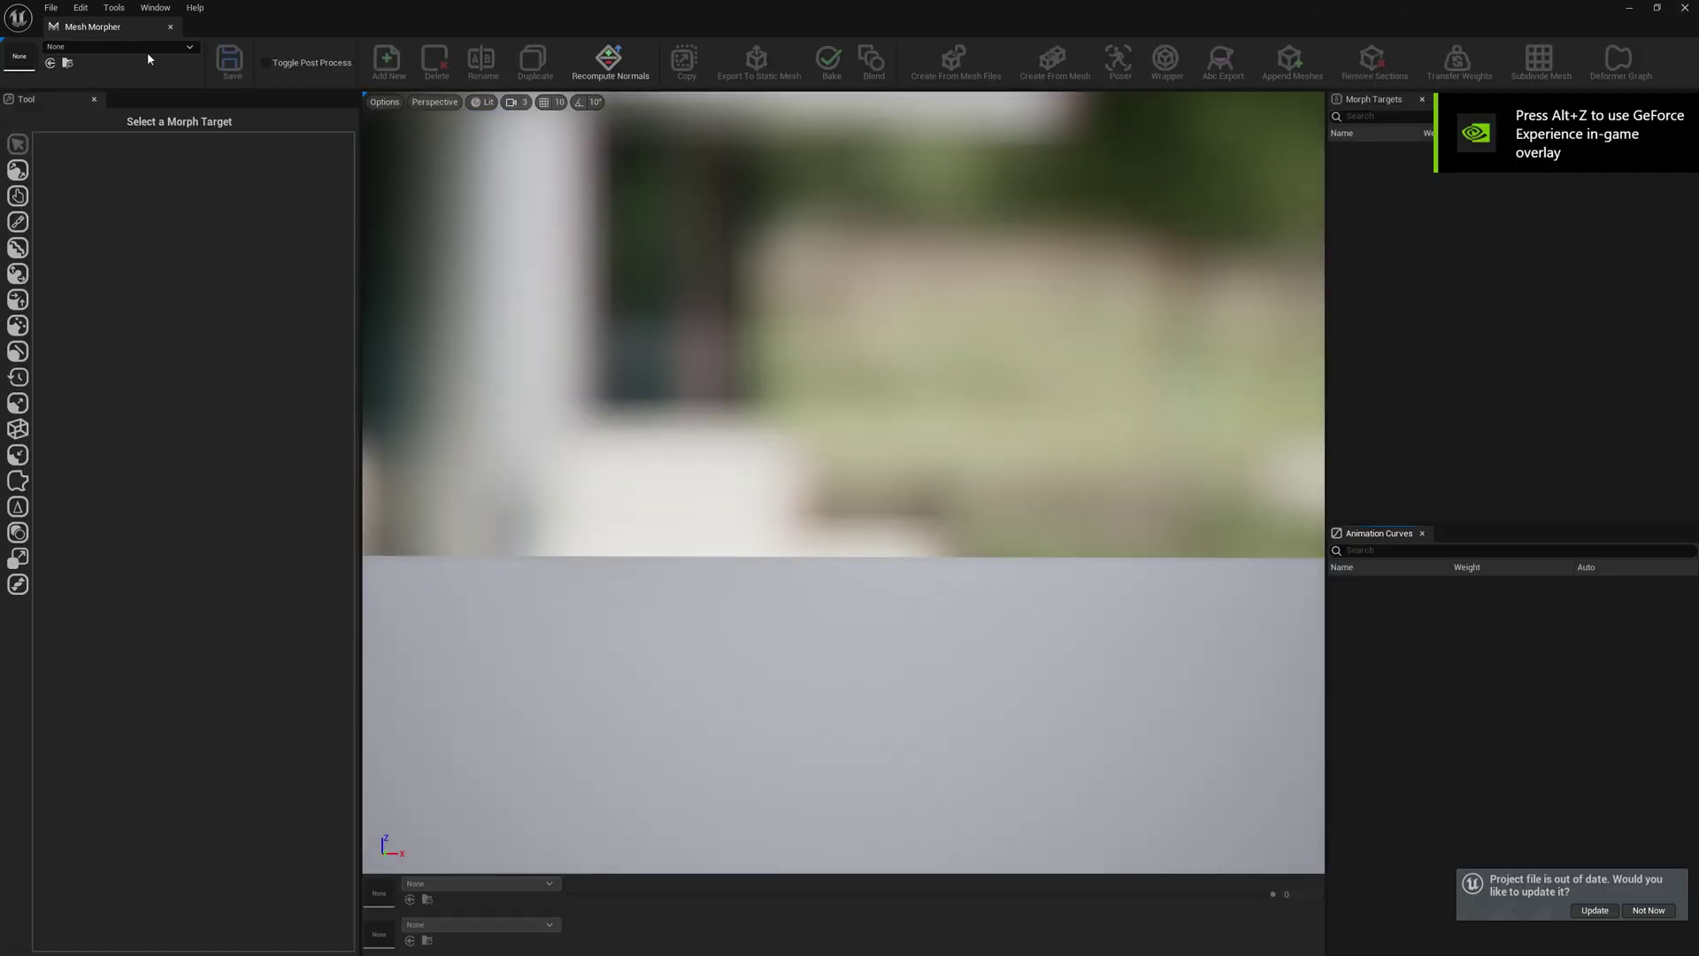
pyautogui.click(147, 49)
pyautogui.write('ett')
# Load m_tal_nrw_body in the Poser and give the root bone a uniform scale of 3
pyautogui.click(144, 236)
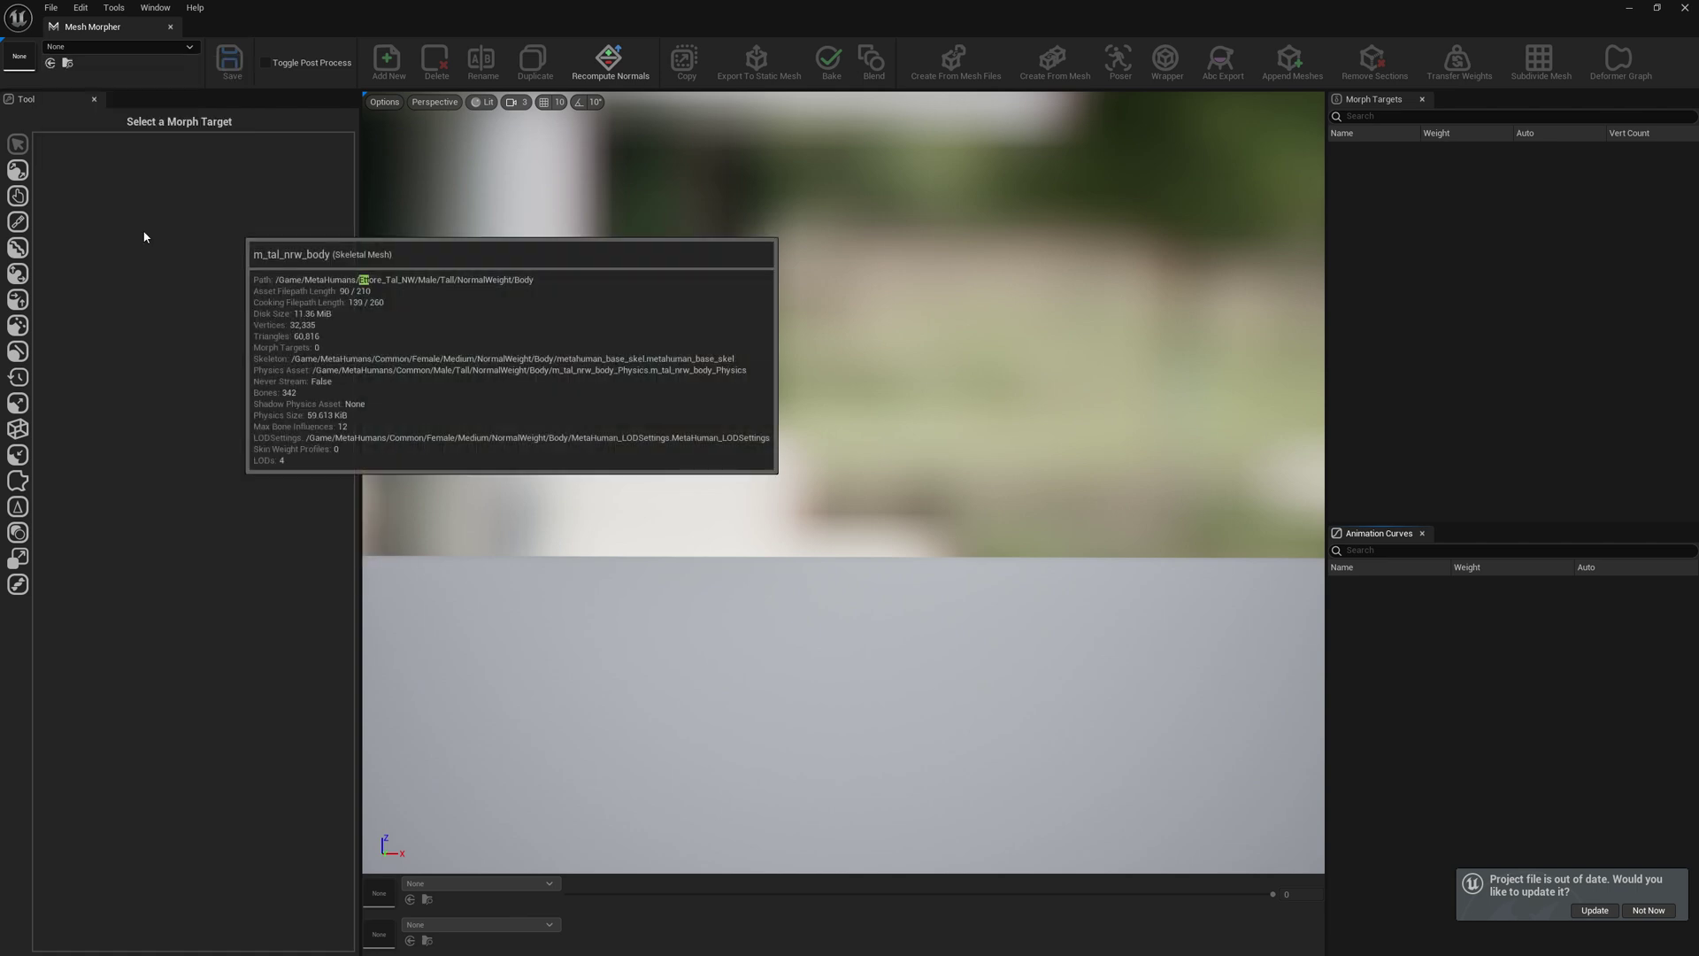
pyautogui.click(1121, 64)
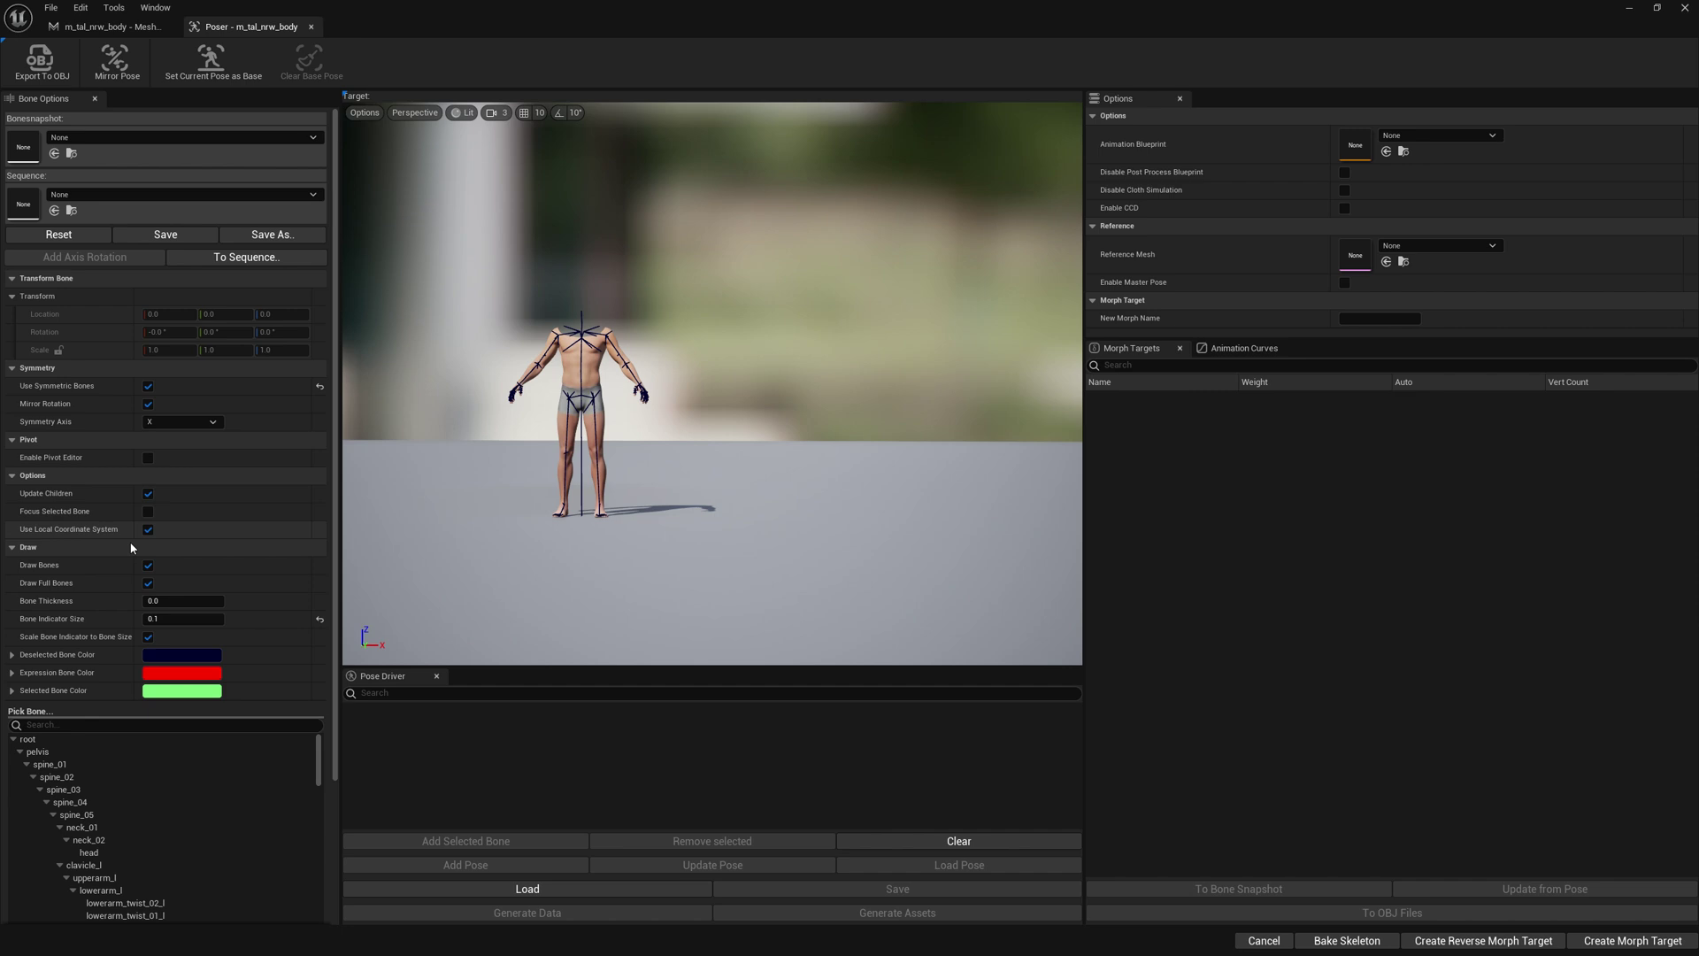
pyautogui.click(44, 741)
pyautogui.click(58, 349)
pyautogui.click(168, 350)
pyautogui.write('3')
pyautogui.press('Return')
pyautogui.press('f')
# Turn off Update Children and enable Scale Bone Indicator to Bone Size
pyautogui.click(148, 494)
pyautogui.click(158, 350)
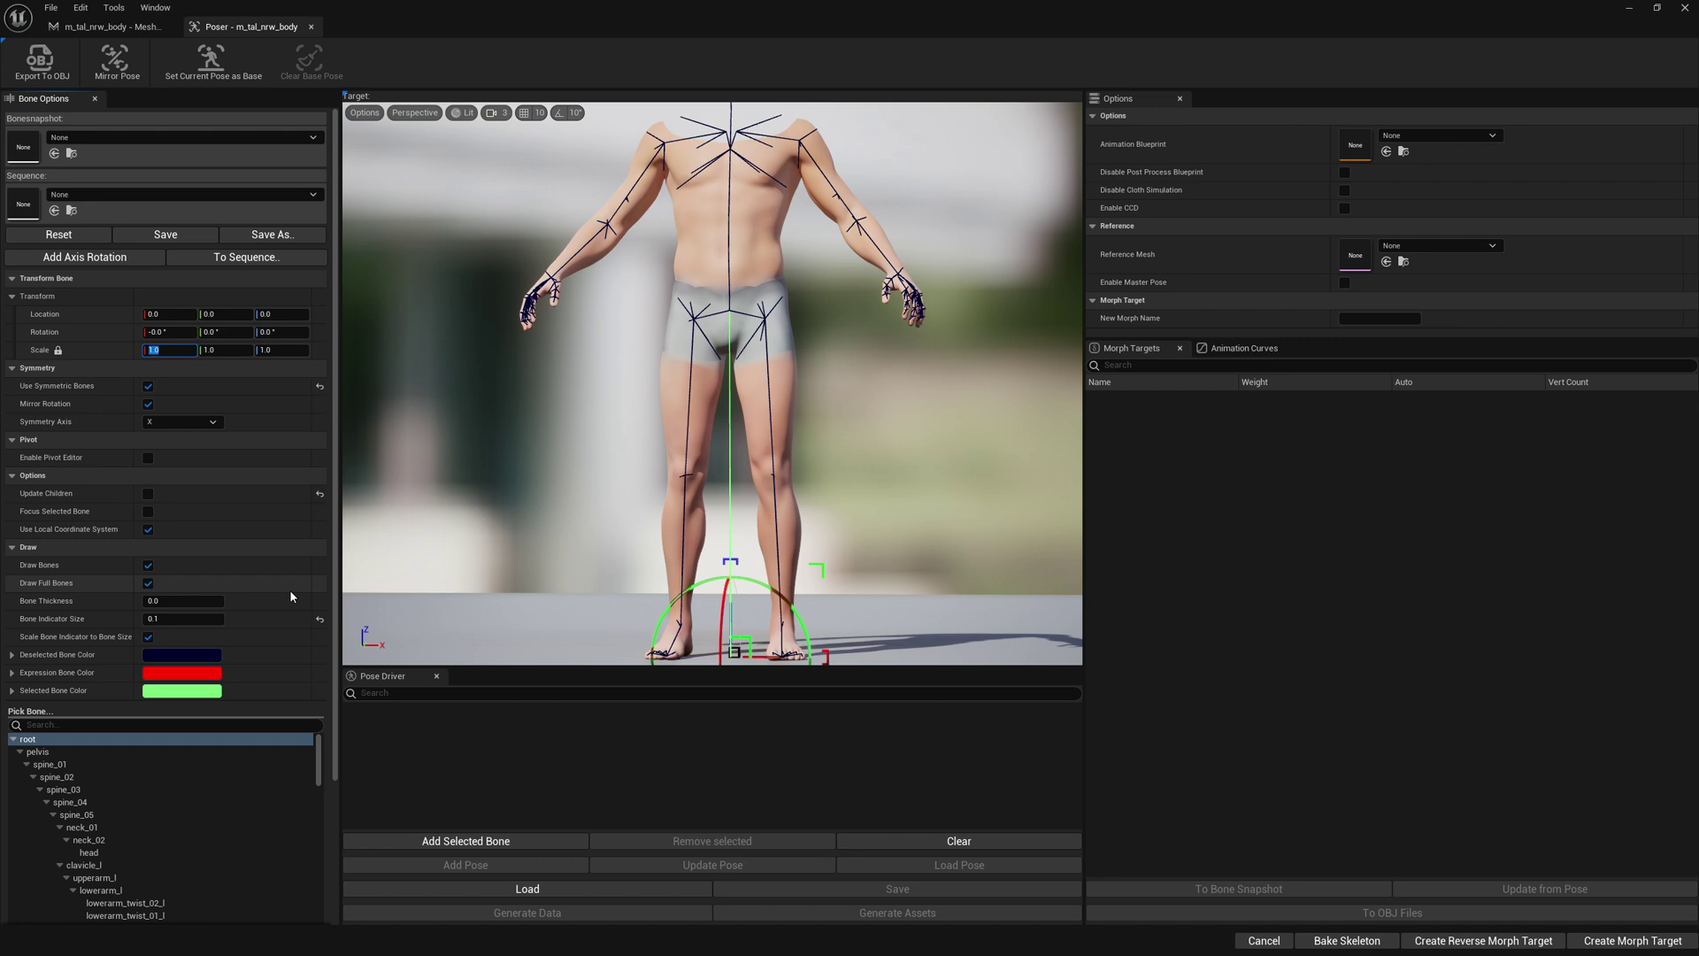
pyautogui.click(148, 636)
# With Update Children on, scale upperarm_l to 0.5 and open the Bake Skeleton settings
pyautogui.click(148, 493)
pyautogui.click(112, 881)
pyautogui.click(164, 349)
pyautogui.press('Return')
pyautogui.moveTo(667, 396); pyautogui.dragTo(870, 419, button='right')
pyautogui.click(1323, 939)
# Tick Remove Scaling in the Bake Skeleton dialog and confirm with Ok
pyautogui.click(824, 425)
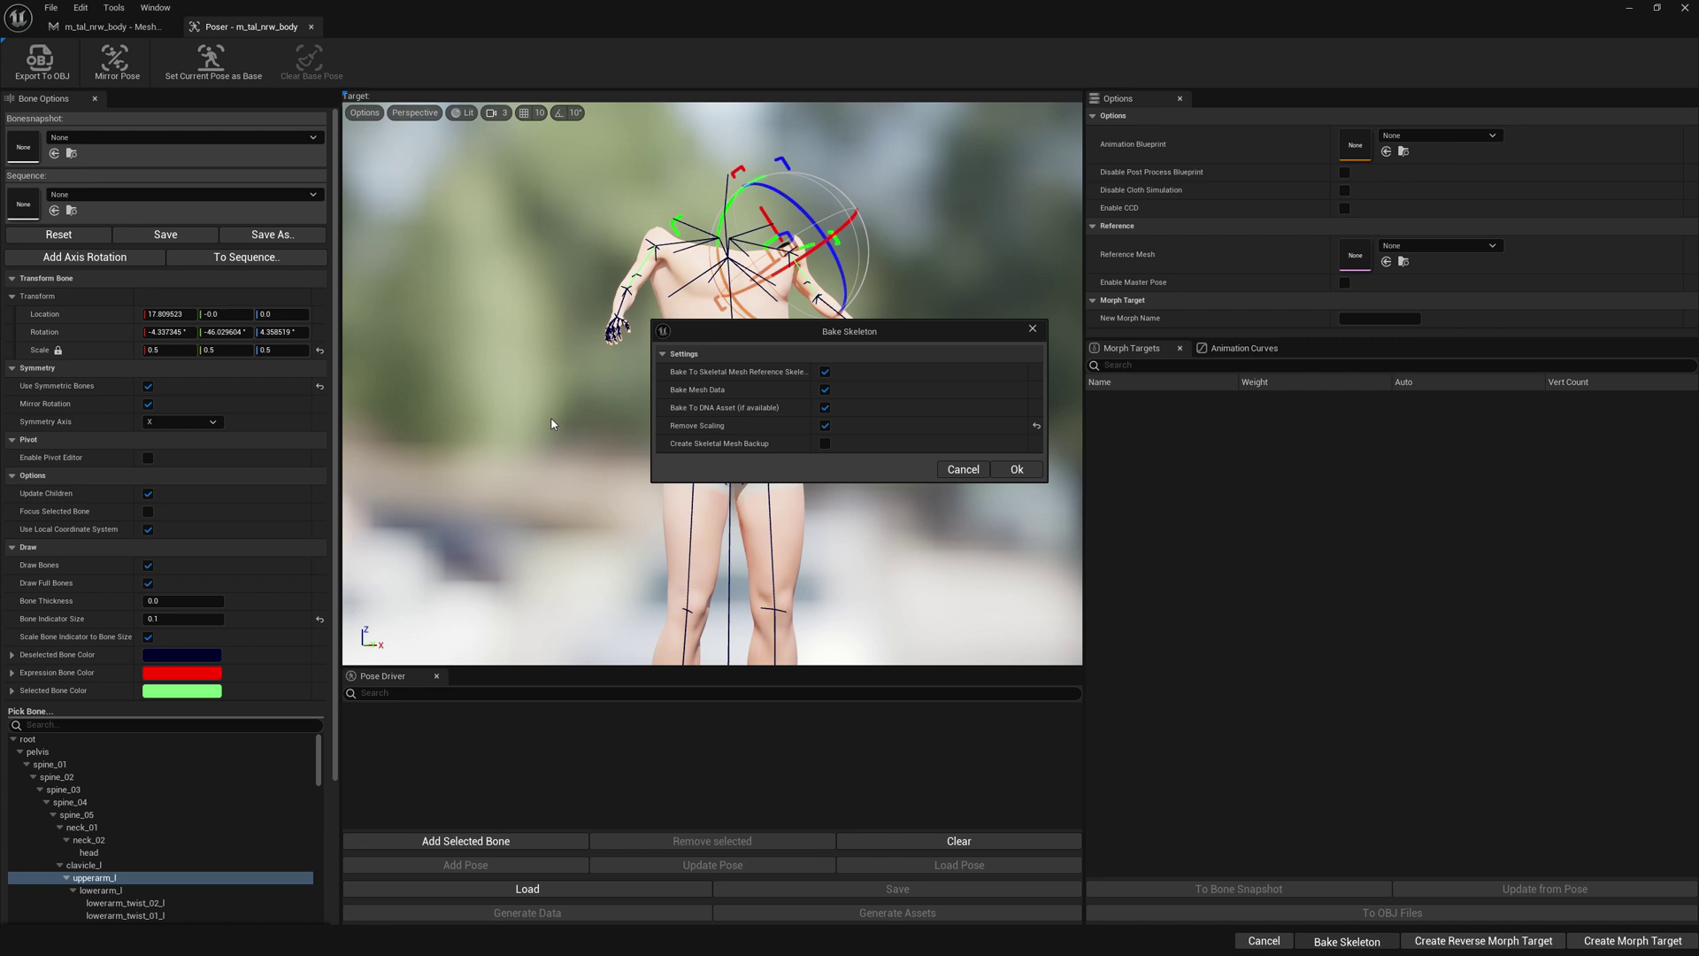
pyautogui.click(1006, 480)
# Start Retarget Animations on MF_Idle in Characters > Mannequins > Animations > Quinn
pyautogui.doubleClick(1601, 18)
pyautogui.click(1602, 17)
pyautogui.click(44, 945)
pyautogui.click(69, 731)
pyautogui.doubleClick(494, 699)
pyautogui.doubleClick(332, 708)
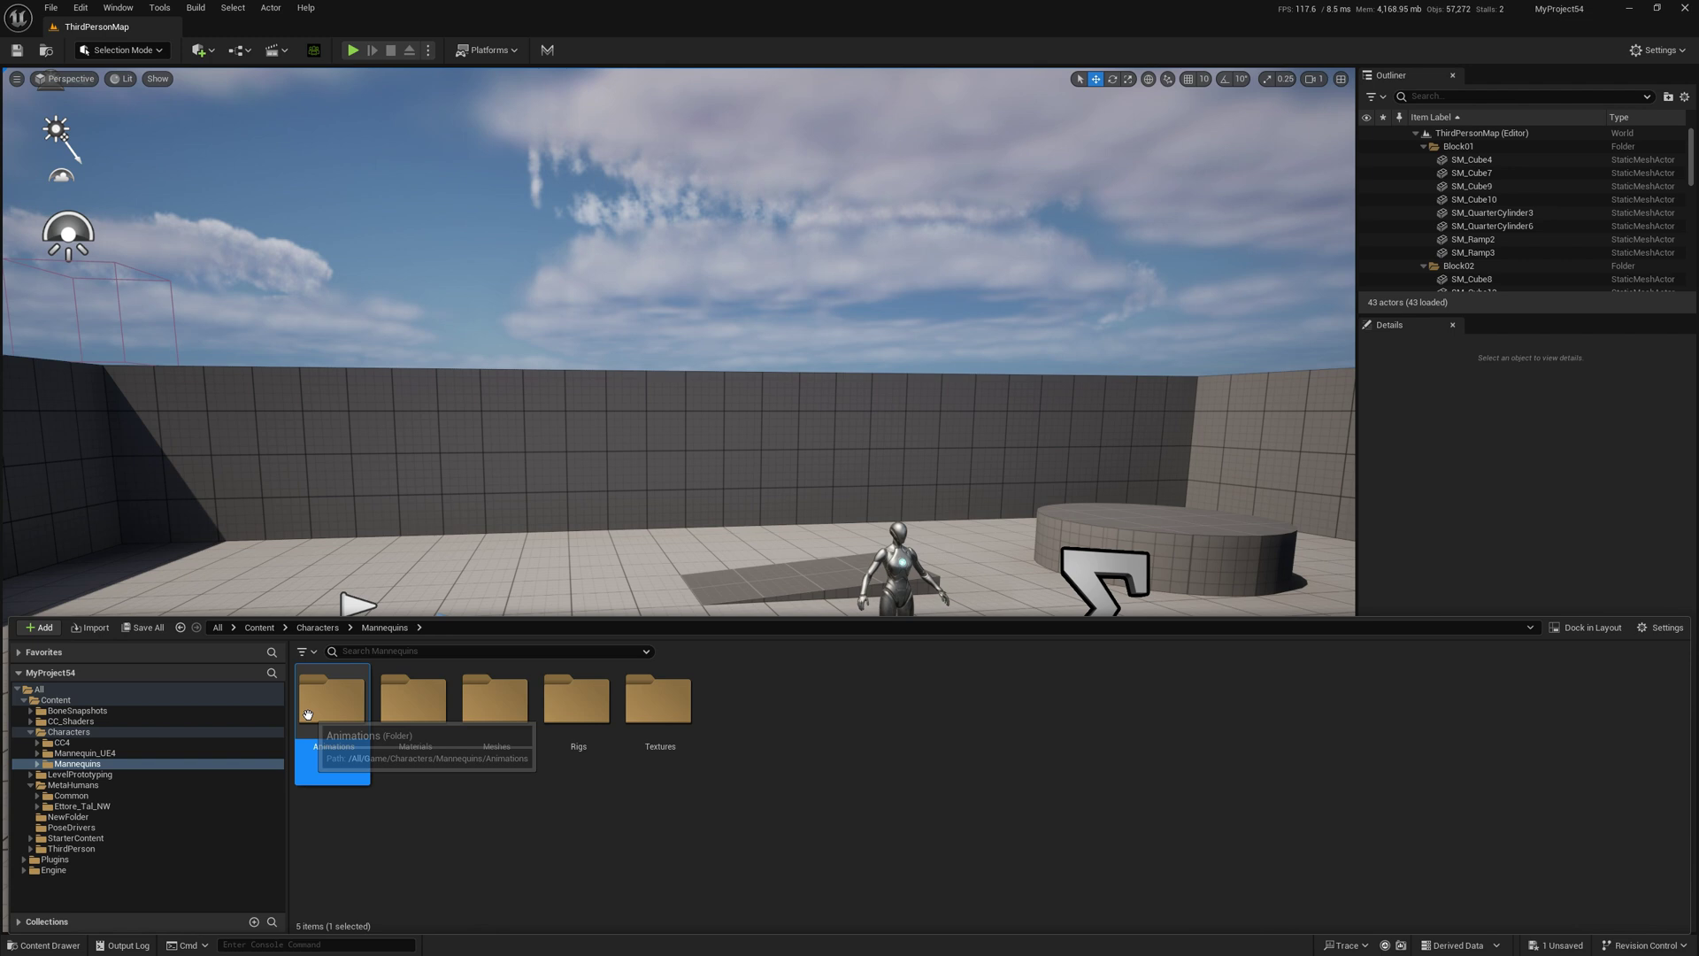
pyautogui.doubleClick(413, 707)
pyautogui.rightClick(413, 712)
pyautogui.click(531, 304)
# Set m_tal_nrw_body as the Target Skeletal Mesh and compare both characters' feet
pyautogui.click(1145, 346)
pyautogui.write('ett')
pyautogui.click(1214, 513)
pyautogui.scroll(-5, 682, 453)
pyautogui.moveTo(761, 516); pyautogui.dragTo(761, 516)
pyautogui.moveTo(657, 460); pyautogui.dragTo(658, 460)
# Filter for 'mf_id', select MF_Idle and export the retargeted animation
pyautogui.click(1035, 450)
pyautogui.write('mf_id')
pyautogui.click(985, 492)
pyautogui.click(1190, 718)
pyautogui.click(917, 694)
pyautogui.click(952, 549)
# Create a new Cinematics > Level Sequence in the content browser folder
pyautogui.click(1146, 289)
pyautogui.rightClick(607, 262)
pyautogui.moveTo(712, 580)
pyautogui.click(836, 612)
# Keep the name NewLevelSequence and open that sequence from the Content folder for editing
pyautogui.press('Return')
pyautogui.click(1629, 8)
pyautogui.click(44, 945)
pyautogui.click(92, 701)
pyautogui.doubleClick(1311, 705)
# Place the BP_Ettore_Tal_NW blueprint from the Ettore_Tal_NW folder into the level
pyautogui.click(44, 946)
pyautogui.click(87, 881)
pyautogui.click(985, 708)
pyautogui.moveTo(587, 503); pyautogui.dragTo(588, 504)
# Add BP_Ettore_Tal_NW to the sequence and delete its MetaHuman_ControlRig body track
pyautogui.click(30, 683)
pyautogui.moveTo(68, 778)
pyautogui.moveTo(71, 721)
pyautogui.click(282, 726)
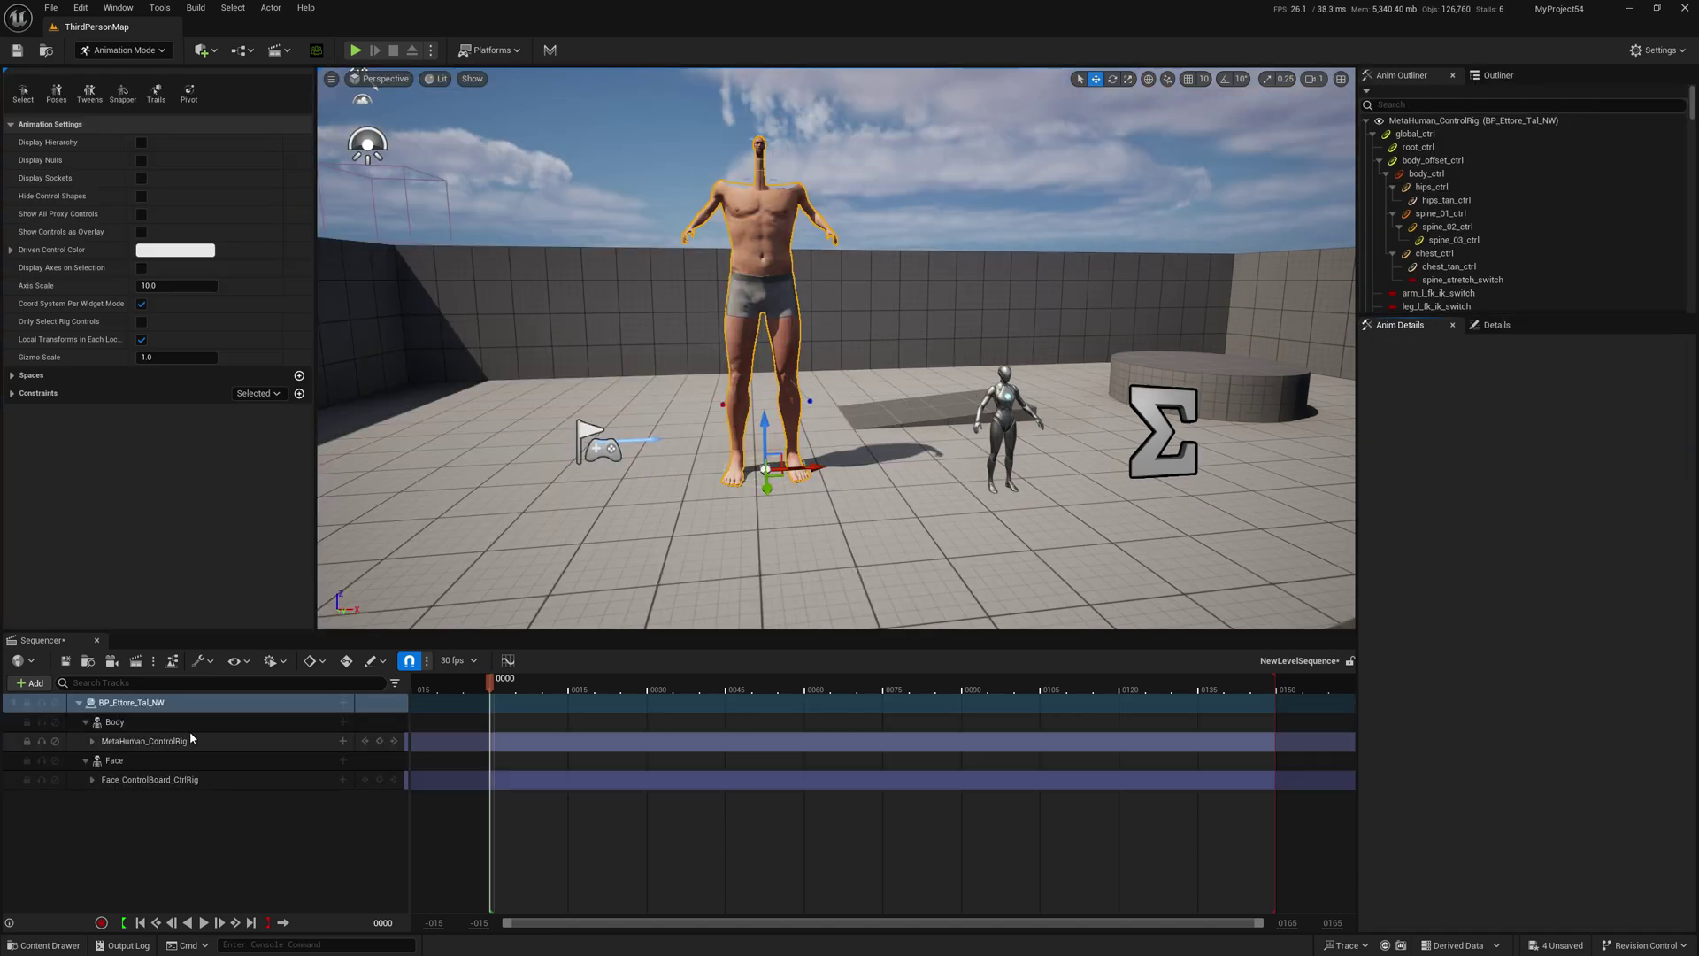
pyautogui.click(177, 741)
pyautogui.press('Delete')
# Add an animation track to Body and assign it MF_Idle
pyautogui.moveTo(920, 324)
pyautogui.mouseDown(button='right')
pyautogui.moveTo(921, 266)
pyautogui.moveTo(920, 372)
pyautogui.moveTo(921, 324)
pyautogui.mouseUp(button='right')
pyautogui.click(344, 723)
pyautogui.moveTo(442, 87)
pyautogui.write('idle')
pyautogui.click(639, 142)
pyautogui.scroll(-5, 645, 151)
# Play NewLevelSequence, scrub the timeline and orbit the view to watch the short-armed MetaHuman idle
pyautogui.press('e')
pyautogui.click(203, 923)
pyautogui.moveTo(930, 690); pyautogui.dragTo(944, 759)
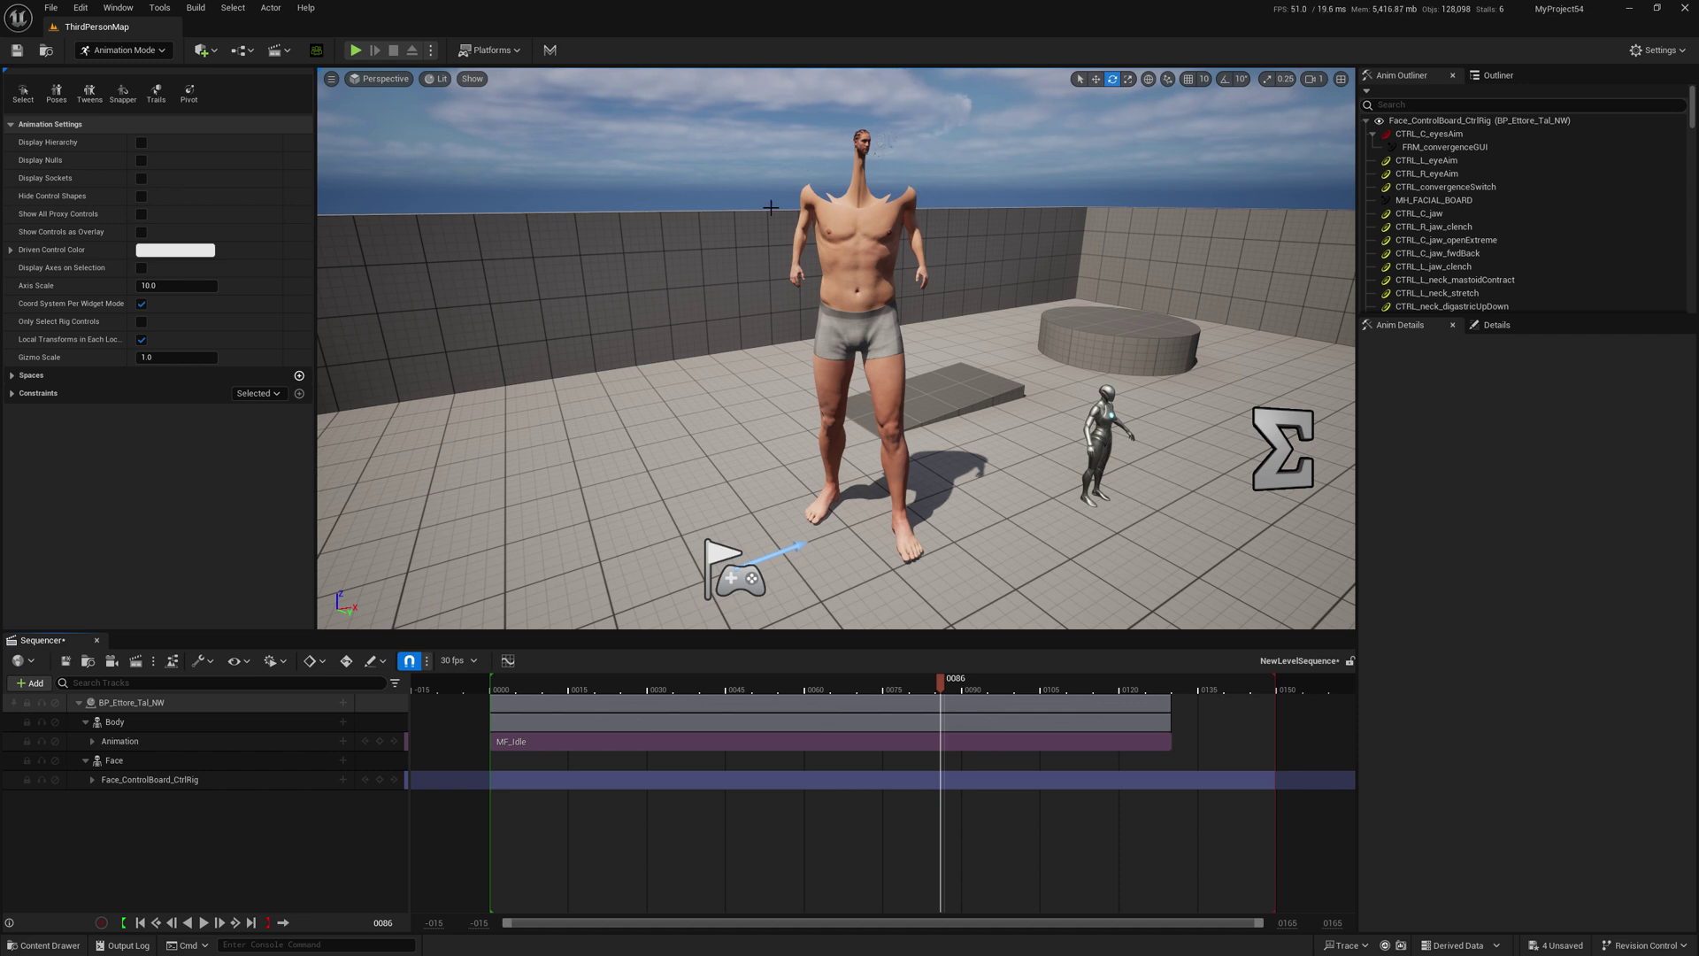
pyautogui.scroll(-5, 1003, 183)
pyautogui.keyDown('alt'); pyautogui.moveTo(916, 281); pyautogui.dragTo(780, 410); pyautogui.keyUp('alt')
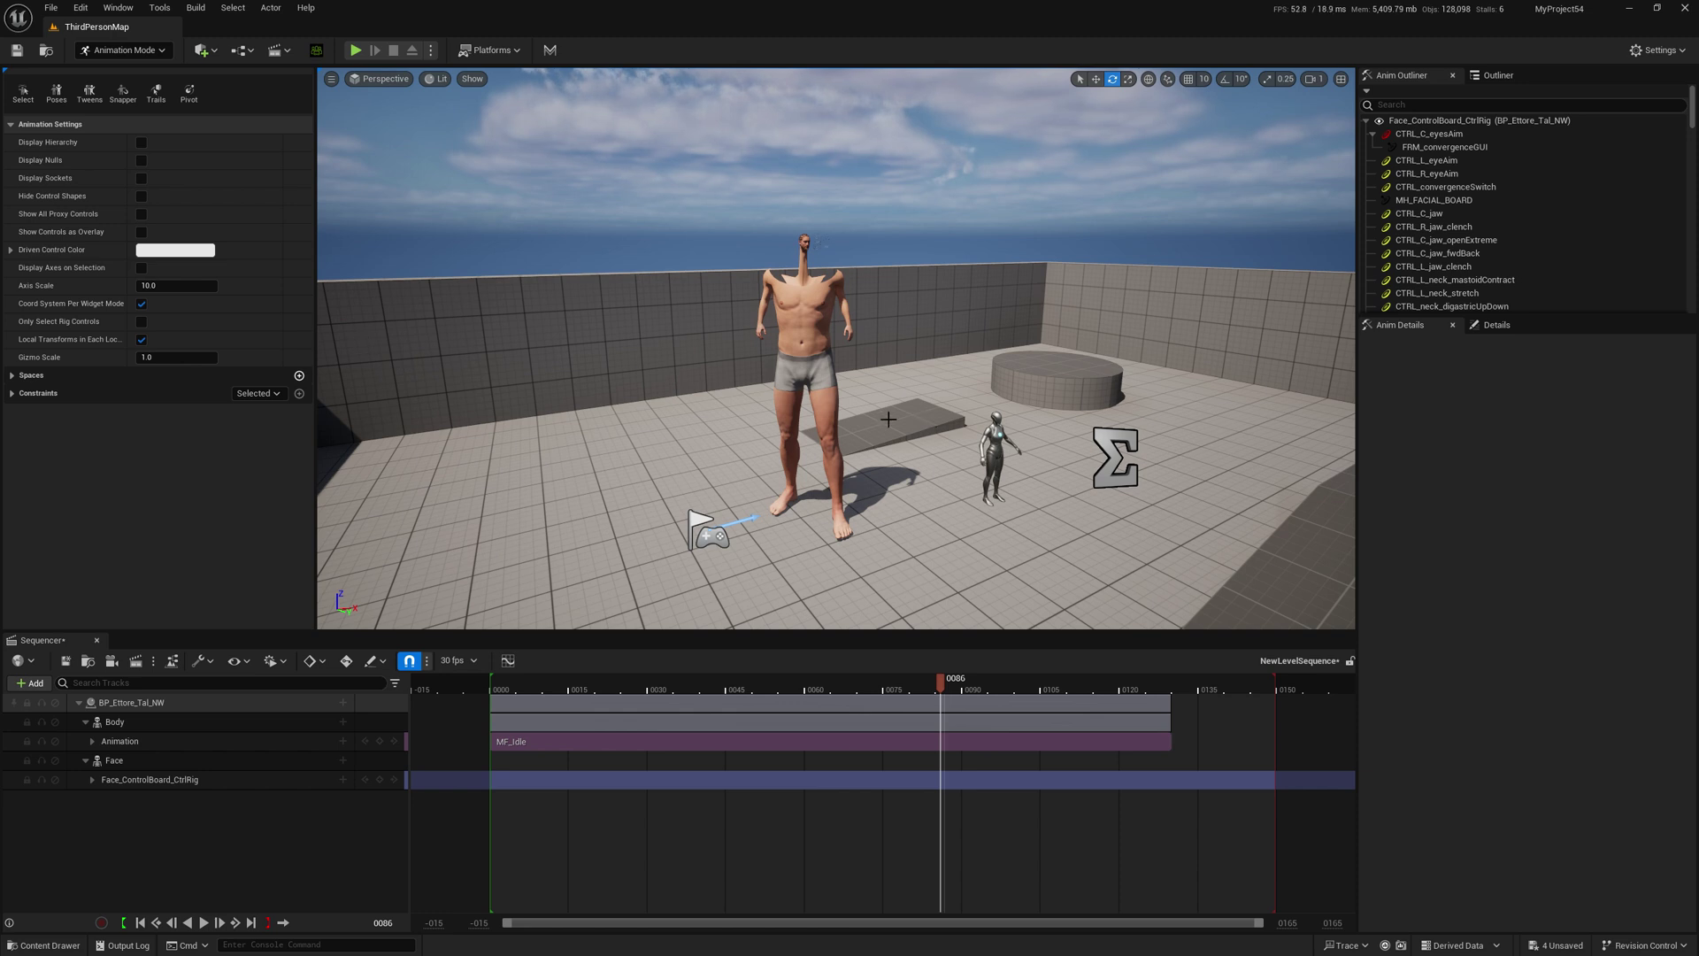